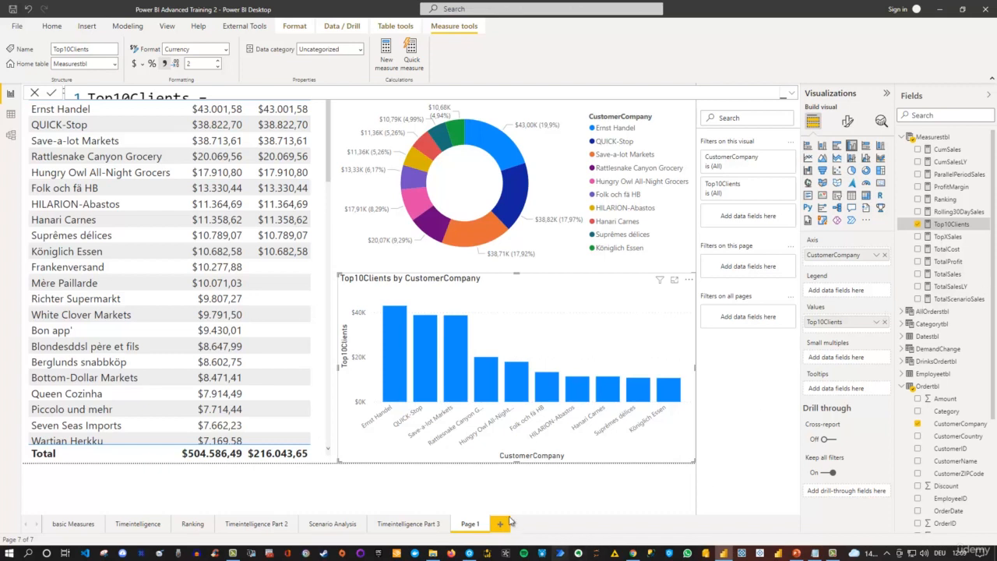
Rename the current report page as Top10Clients and add a new blank page.
double_click(471, 524)
type("Top10")
type("Clients")
key("Return")
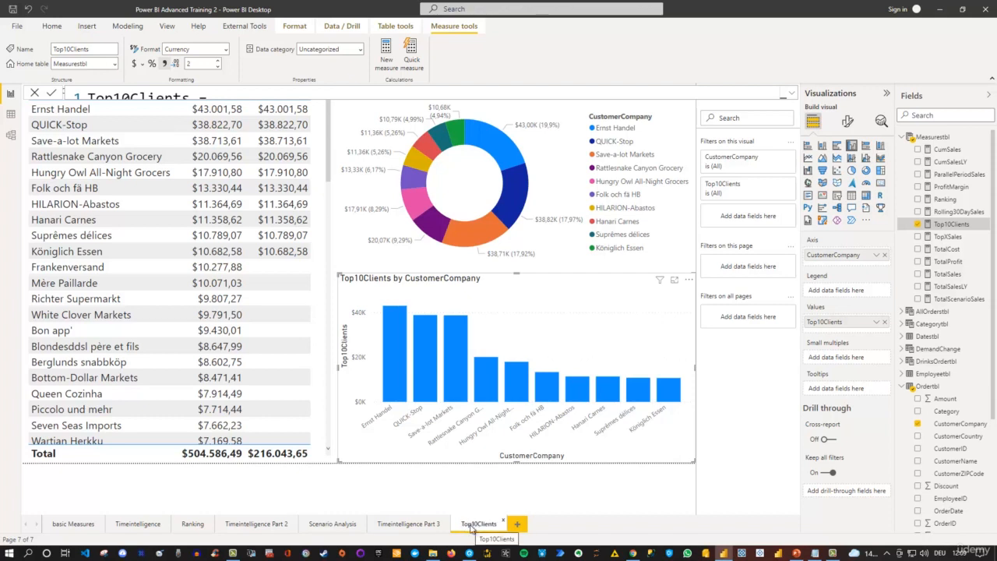
left_click(519, 526)
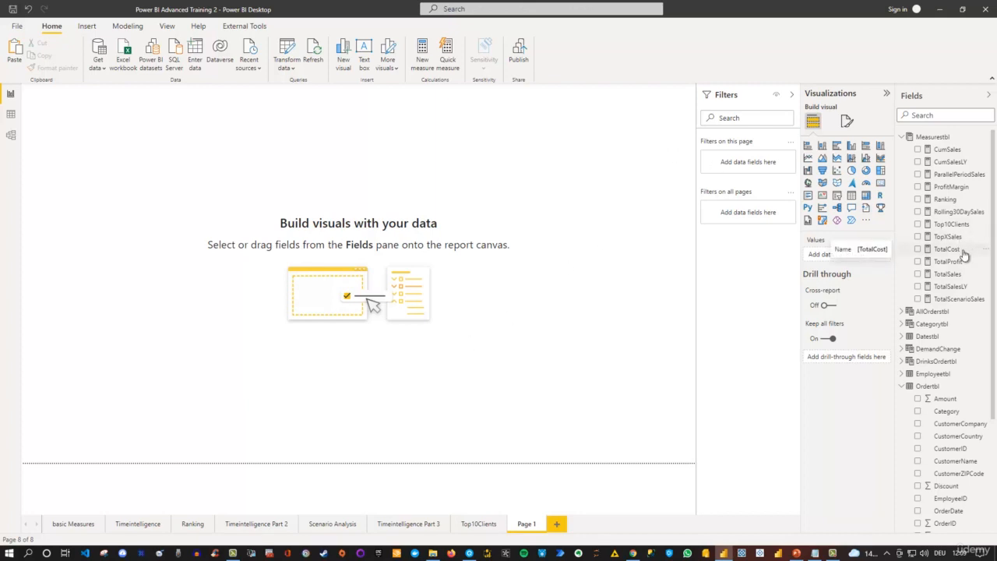
Search the fields for "week" and add DayOfWeekName from Datestbl to the blank page as a table.
left_click(901, 337)
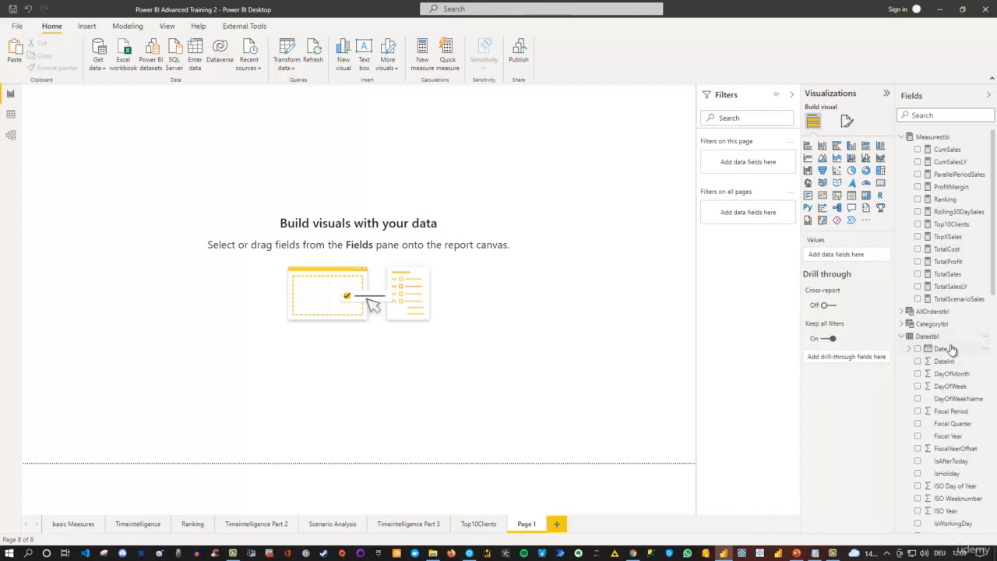
scroll(956, 375, "down", 2)
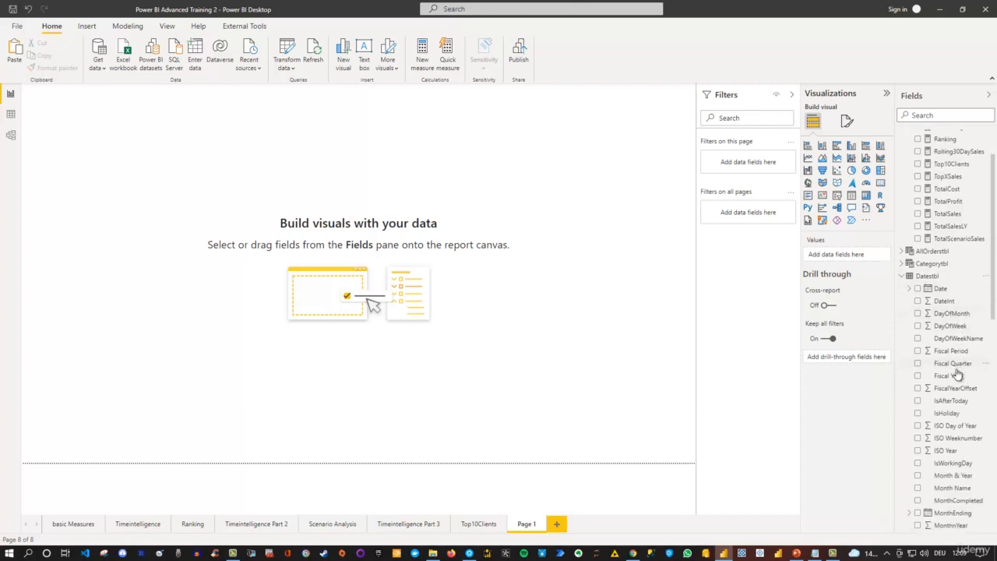
scroll(957, 376, "down", 2)
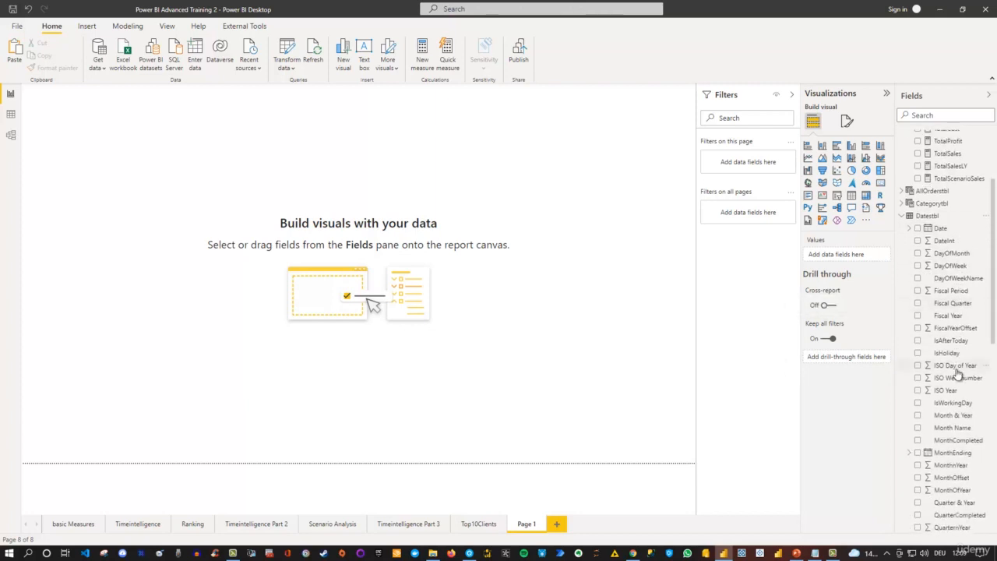
scroll(956, 375, "down", 2)
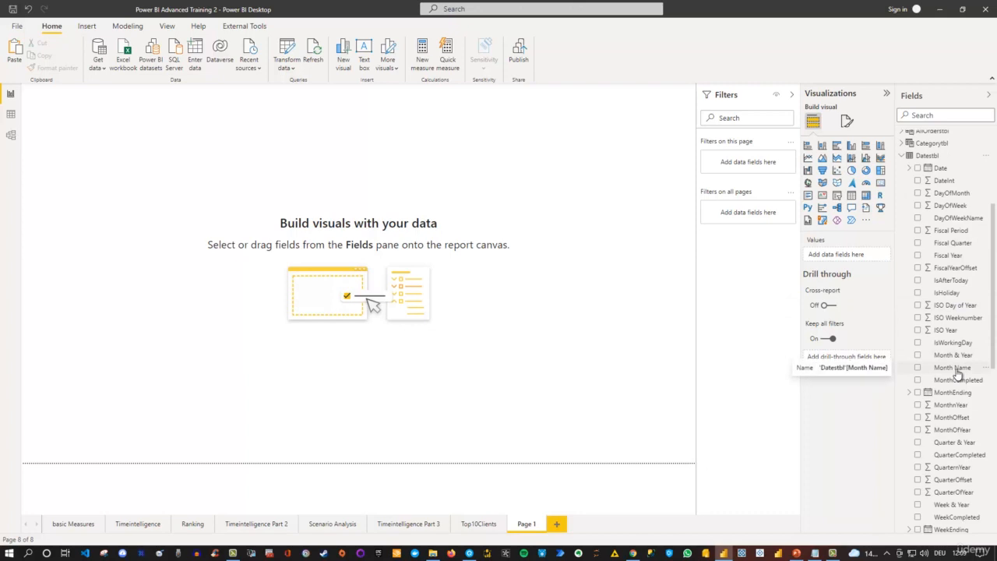
scroll(957, 376, "down", 2)
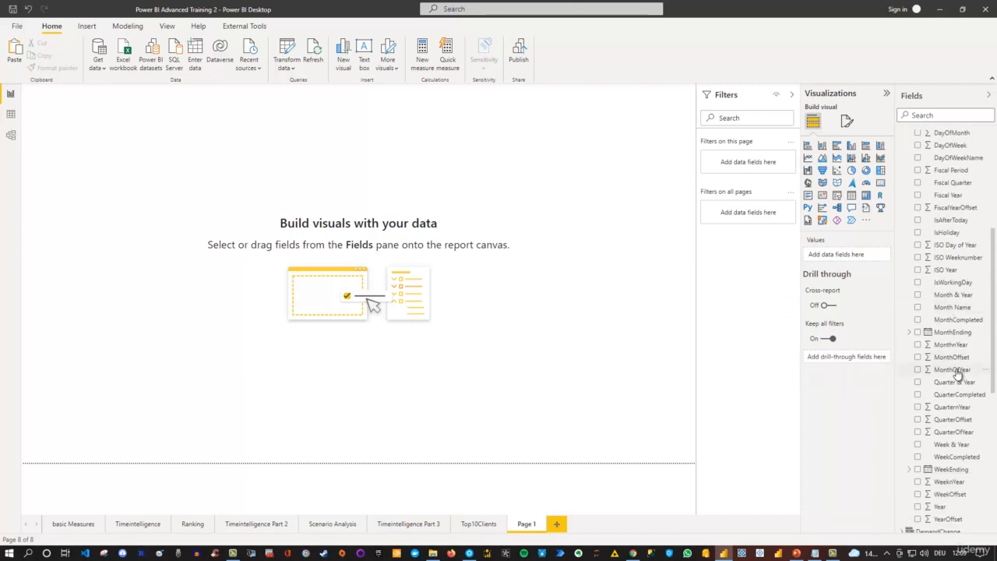
scroll(957, 374, "down", 2)
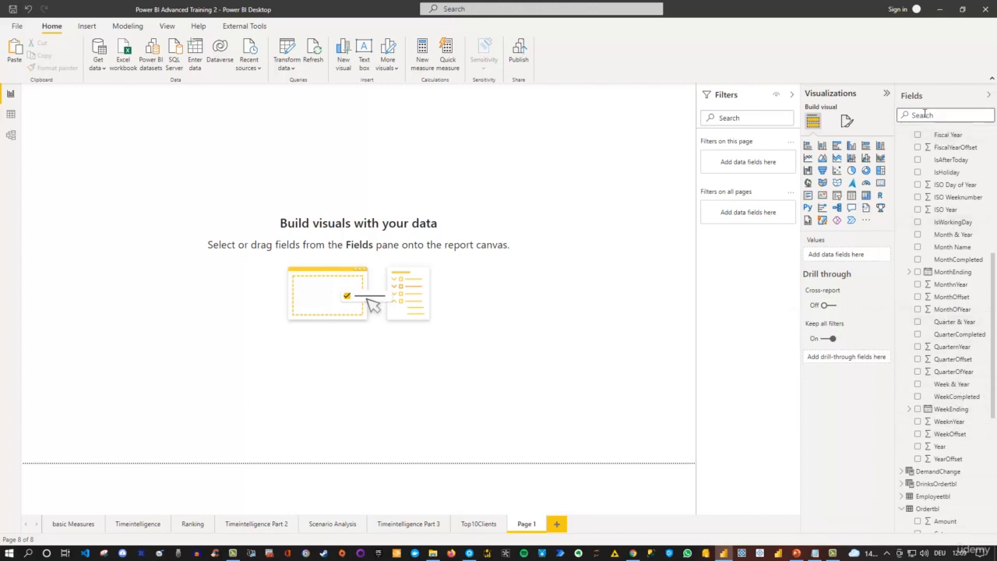
type("week")
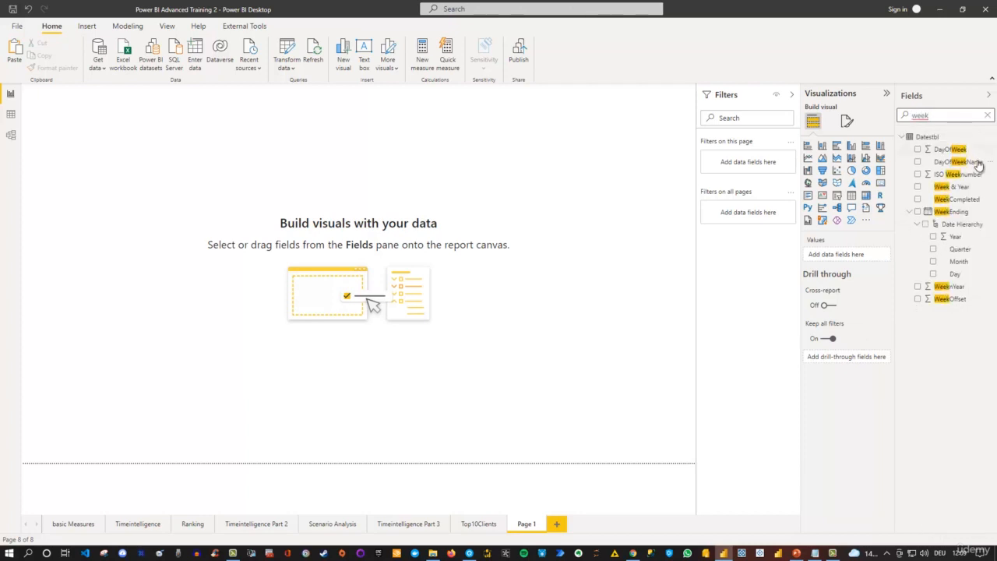
left_click(918, 162)
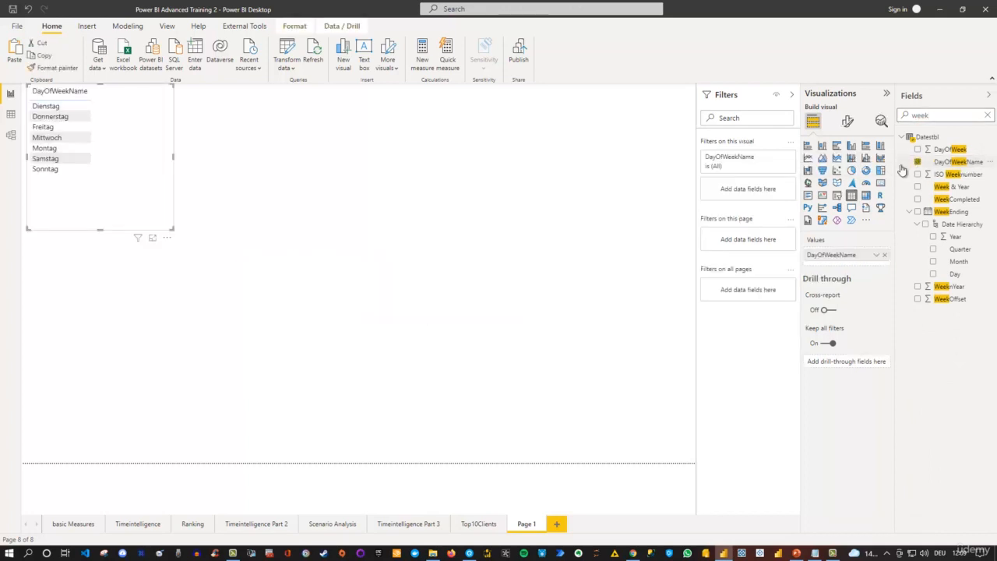
Set the font size of the DayOfWeekName table's values to 15 pt and enlarge the table slightly.
left_click(228, 177)
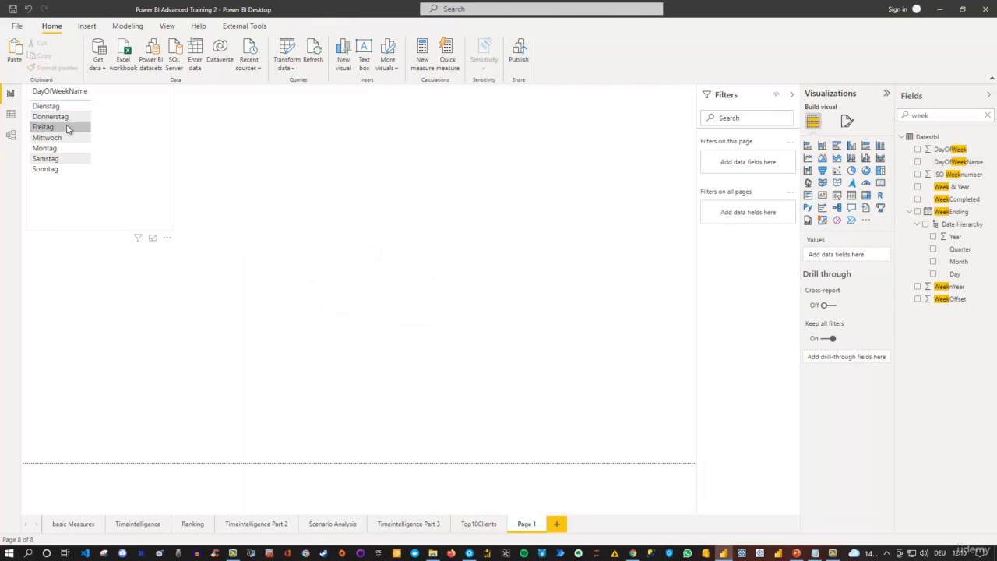
left_click(132, 191)
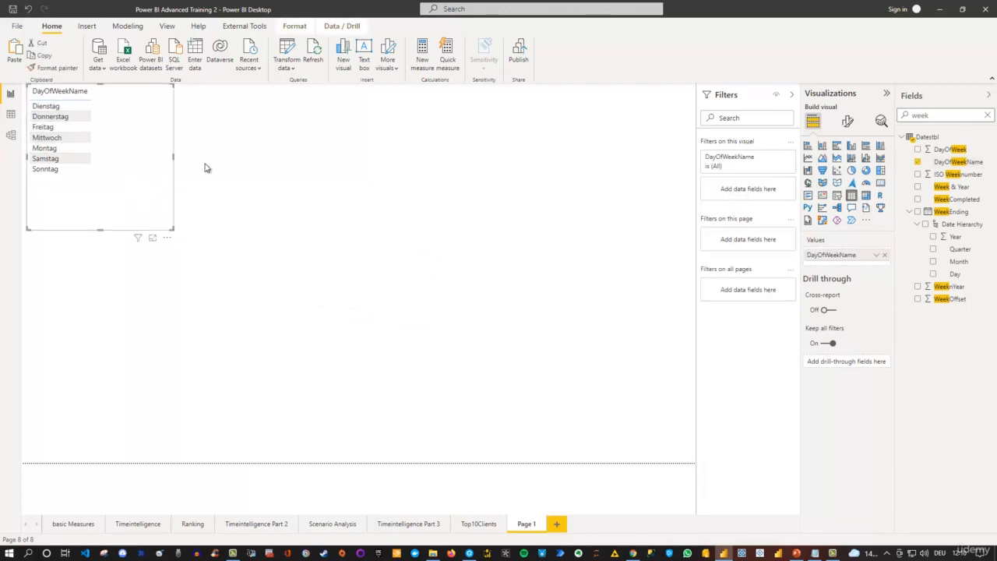
left_click(847, 123)
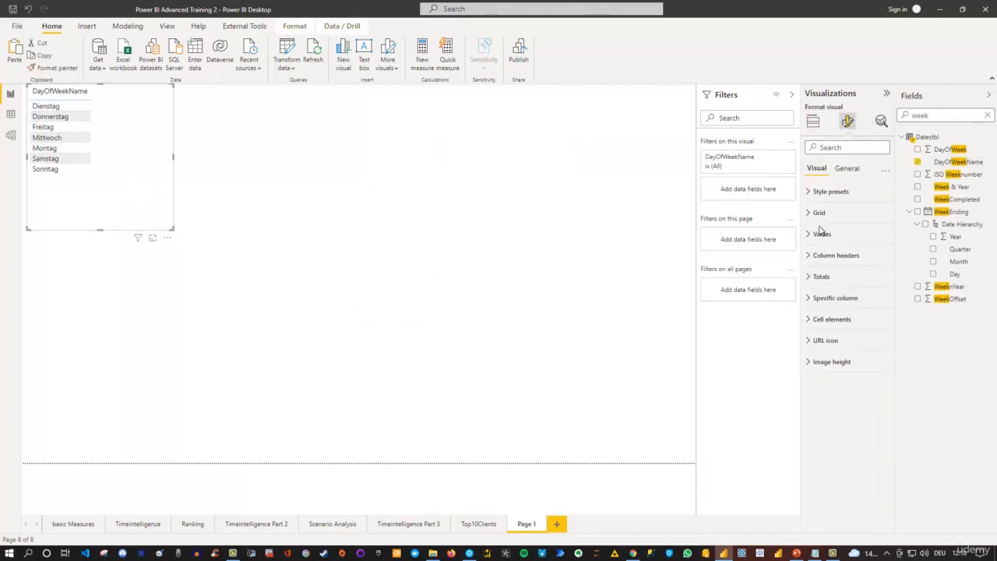
left_click(810, 235)
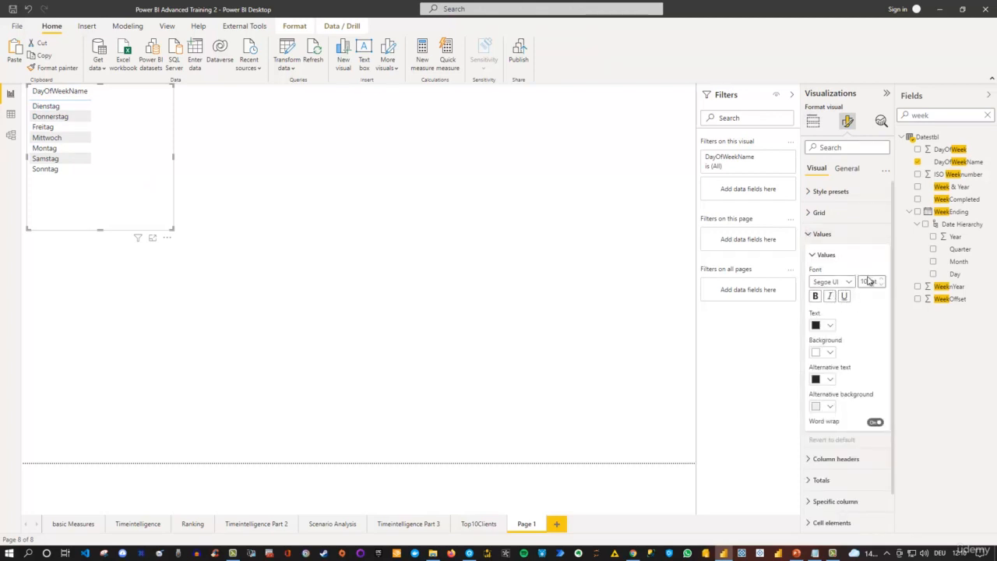
type("5")
key("Return")
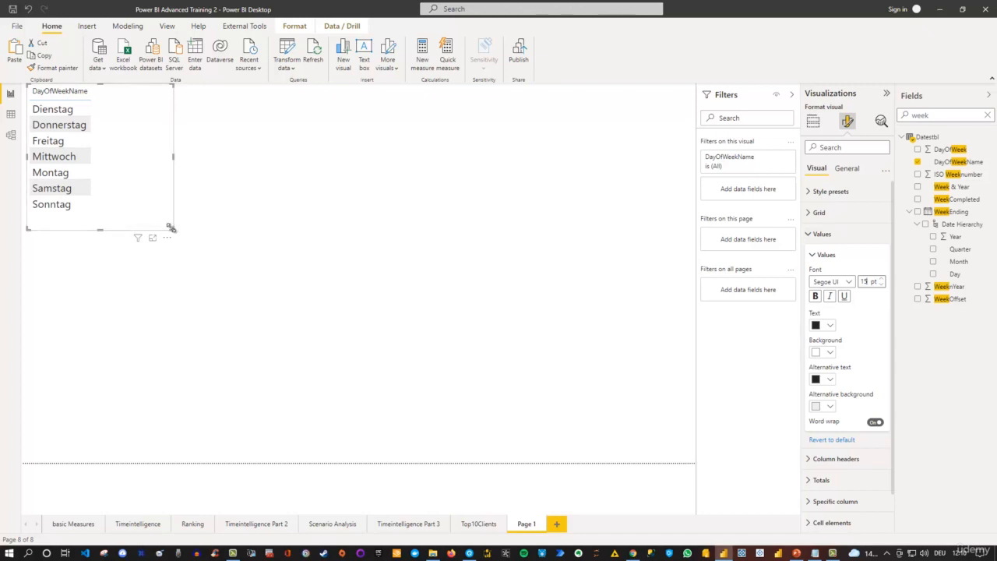
left_click_drag(171, 228, 176, 254)
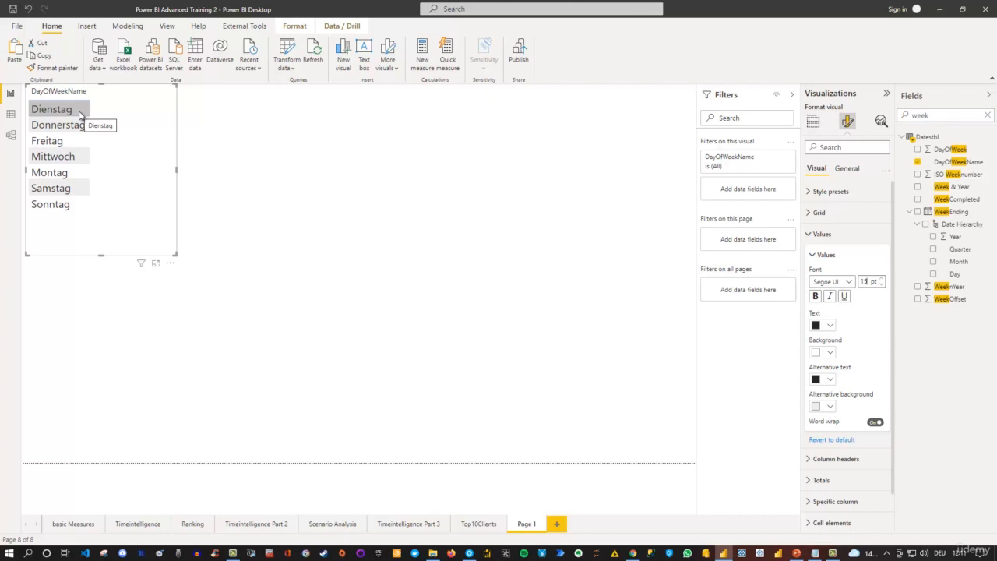
Clear the field search and start a new measure in Measurestbl named UniqueCustomers that uses the DISTINCTCOUNT function.
left_click(987, 115)
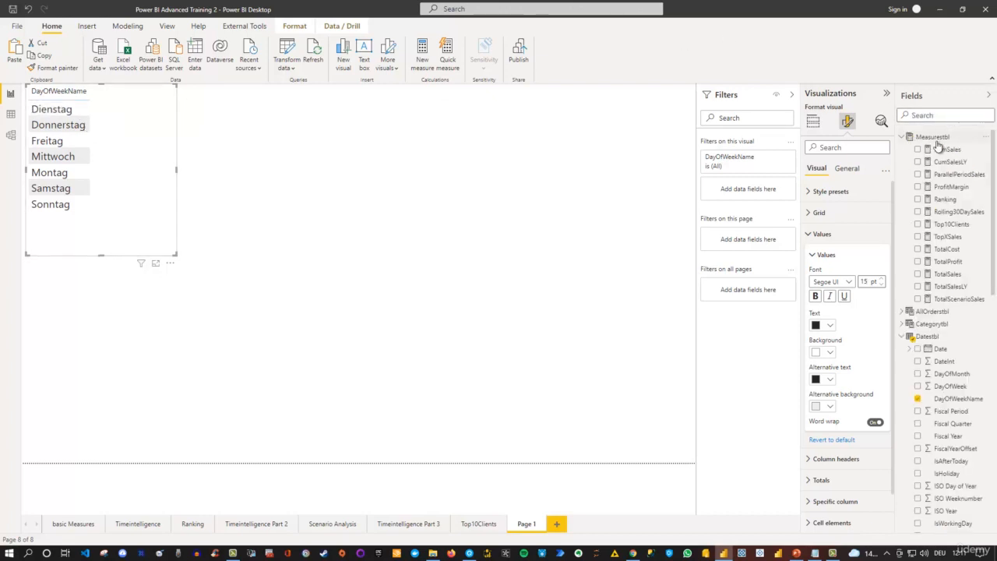
right_click(937, 140)
key("Escape")
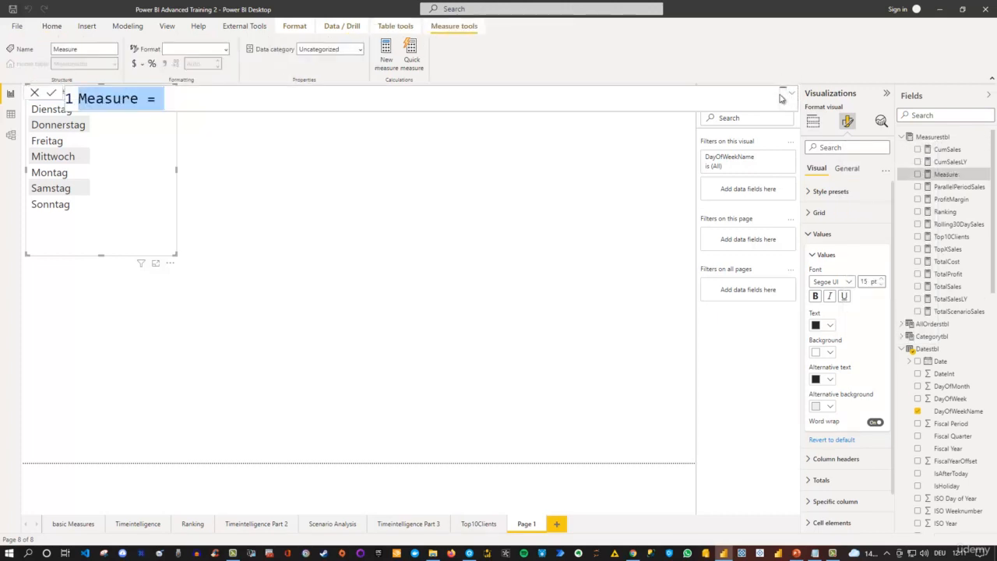
type("Un")
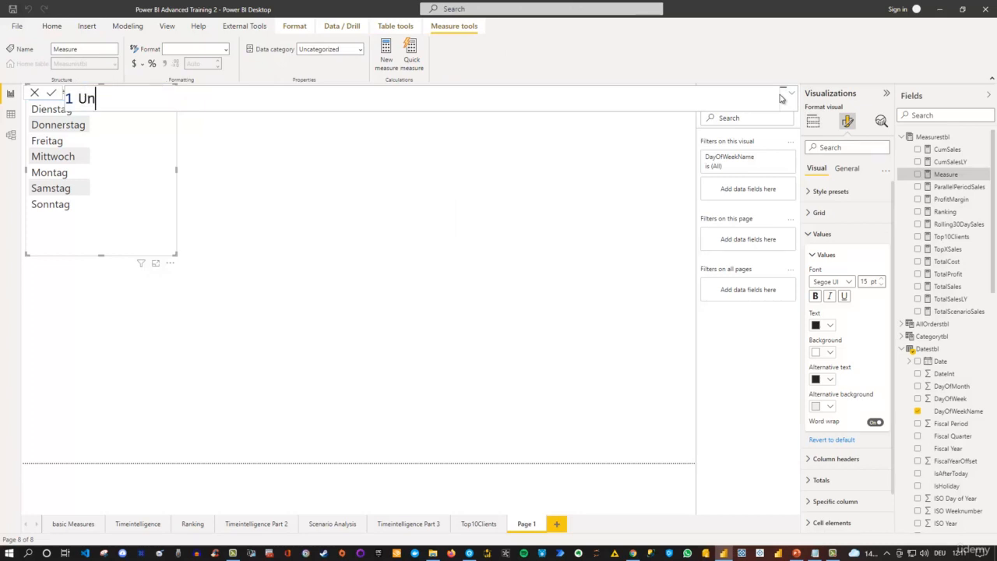
type("iqueCustomer")
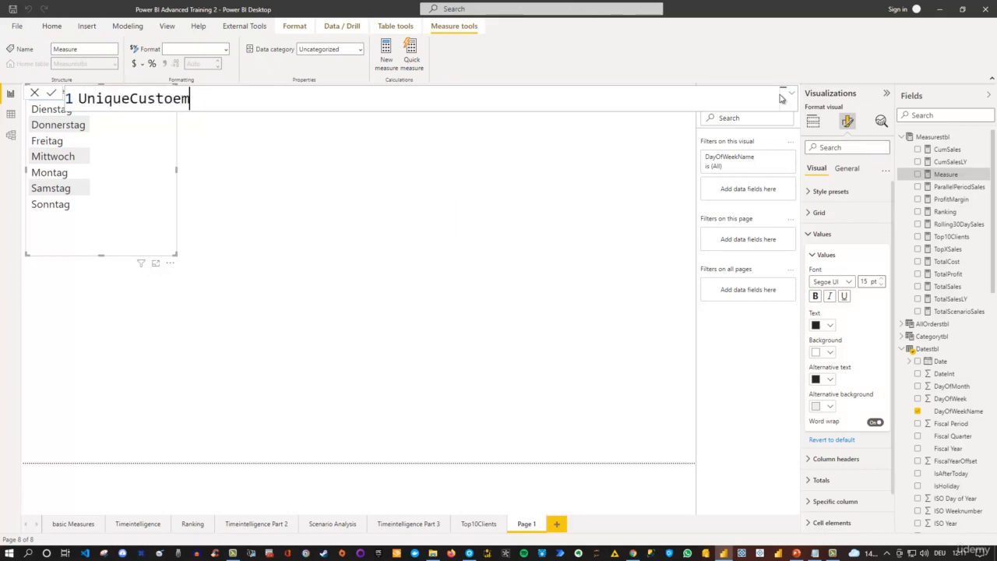
key("BackSpace")
key("BackSpace")
type("ers = Distin")
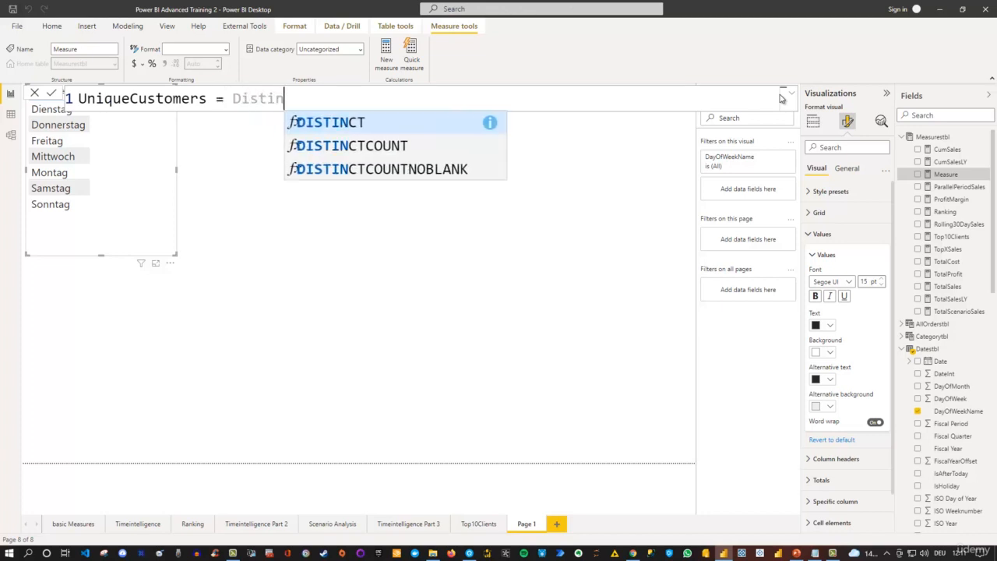
key("Down")
key("Tab")
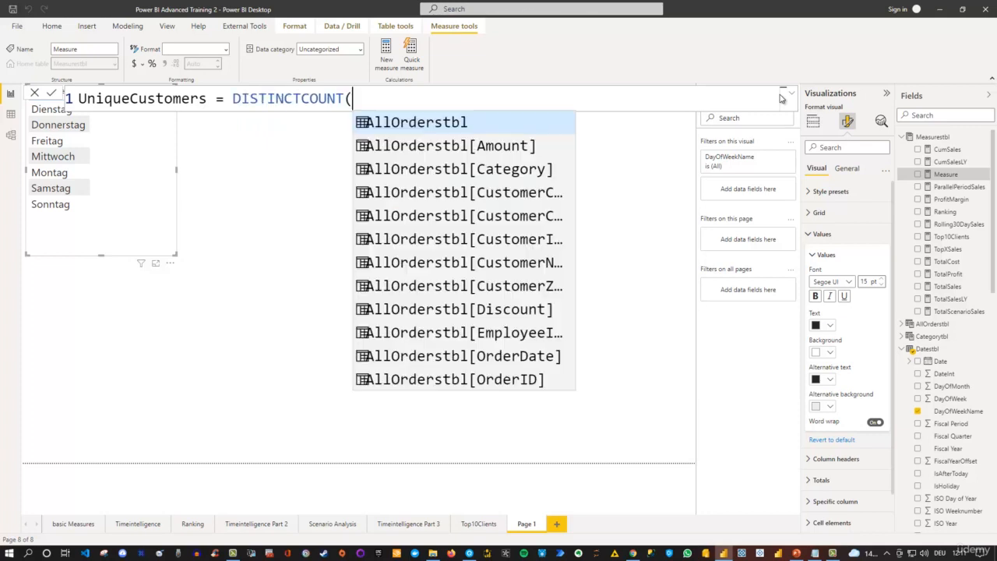
key("Escape")
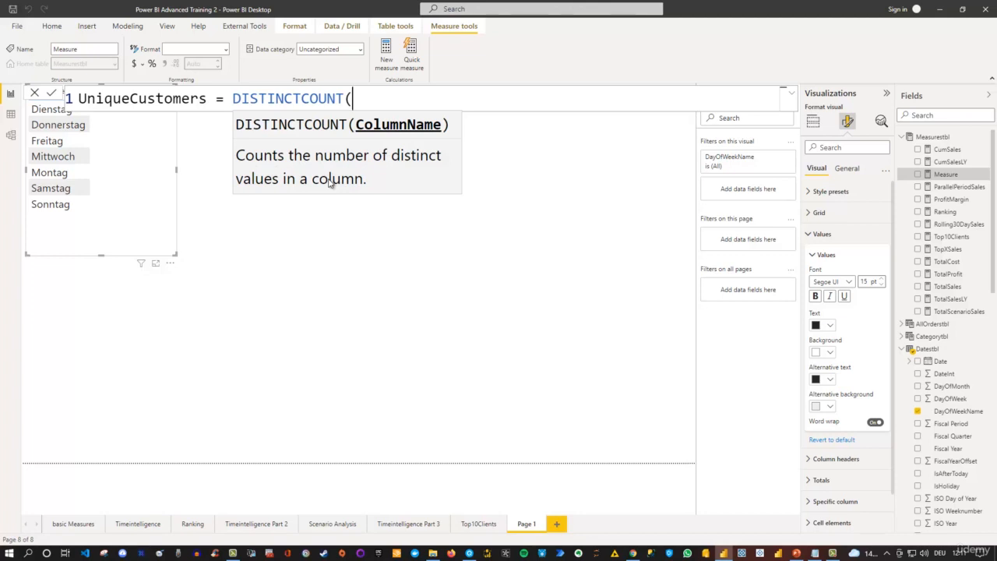
type("custome")
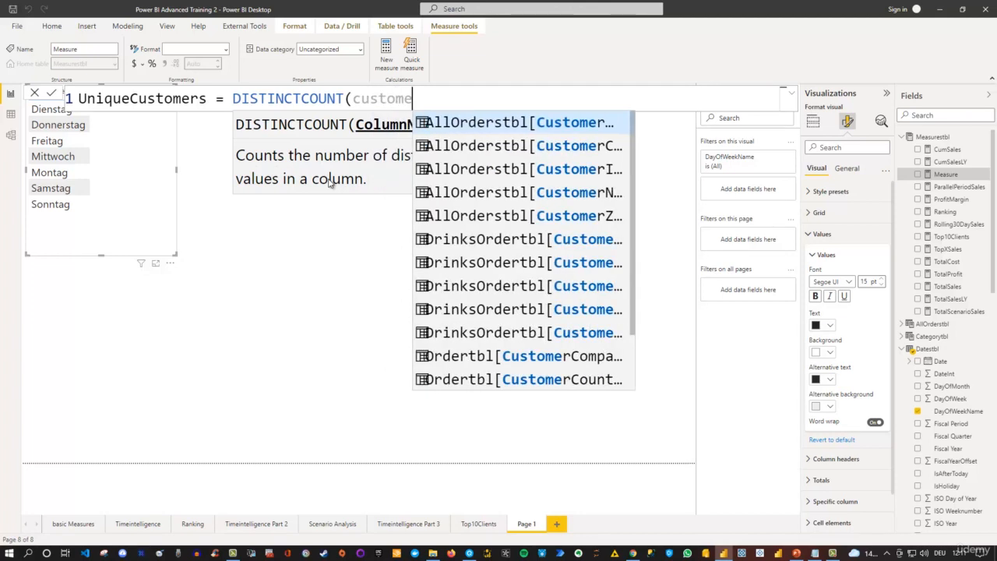
key("BackSpace")
key("BackSpace")
key("BackSpace")
key("BackSpace")
key("BackSpace")
key("BackSpace")
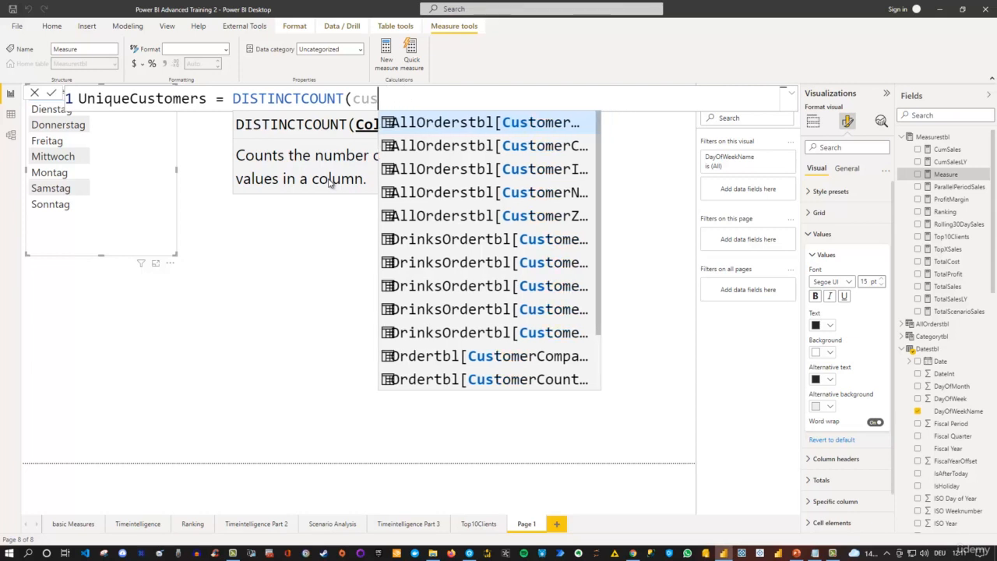
key("BackSpace")
Complete the DISTINCTCOUNT function with the column Ordertbl[CustomerCompany] and commit the measure.
type("ord")
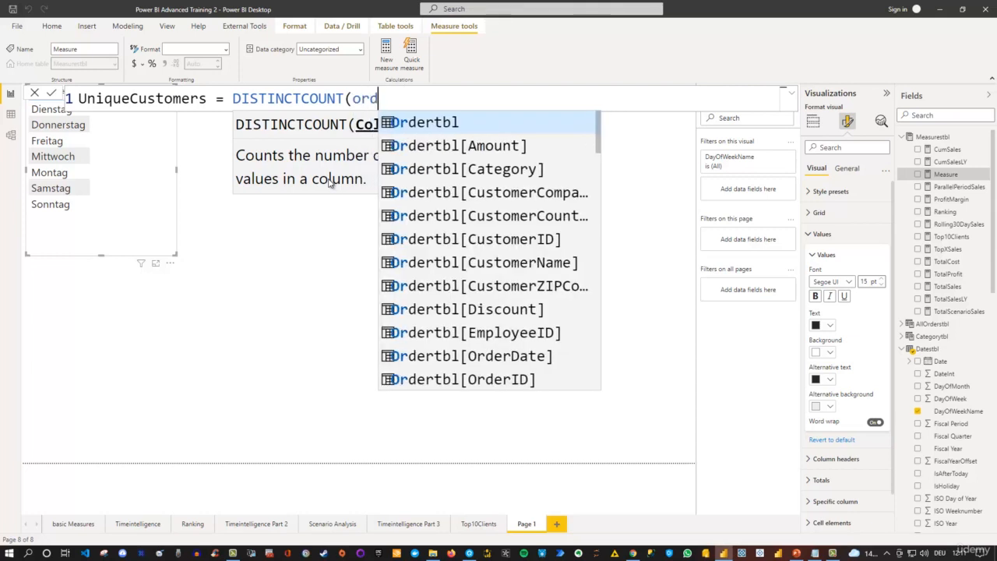
type("ertbl")
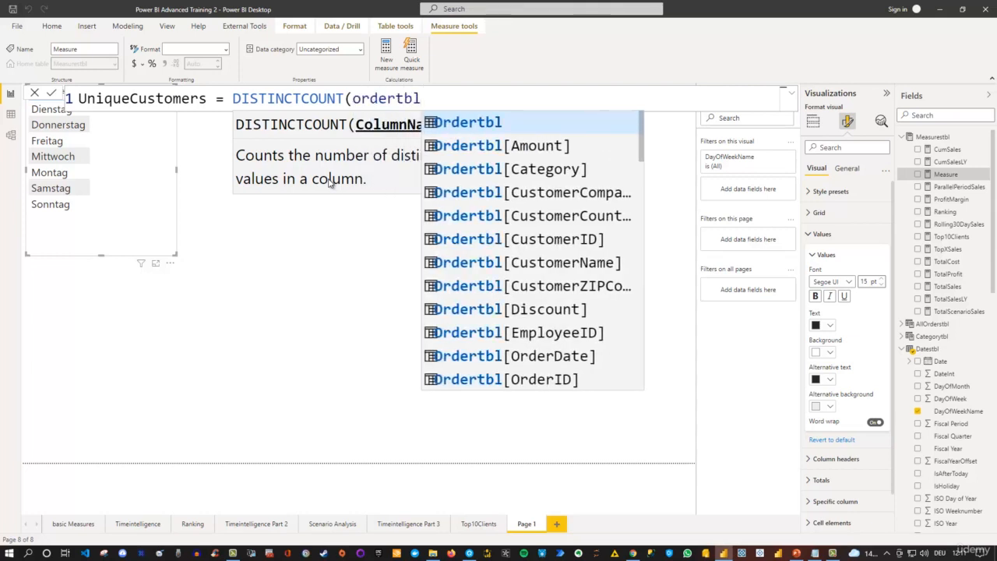
key("Down")
key("Down")
key("Down")
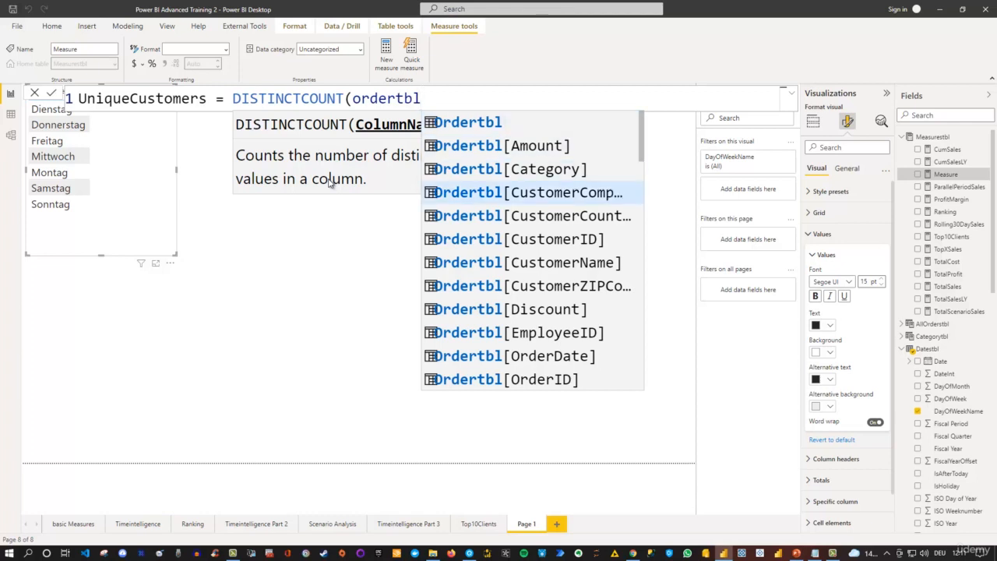
key("Tab")
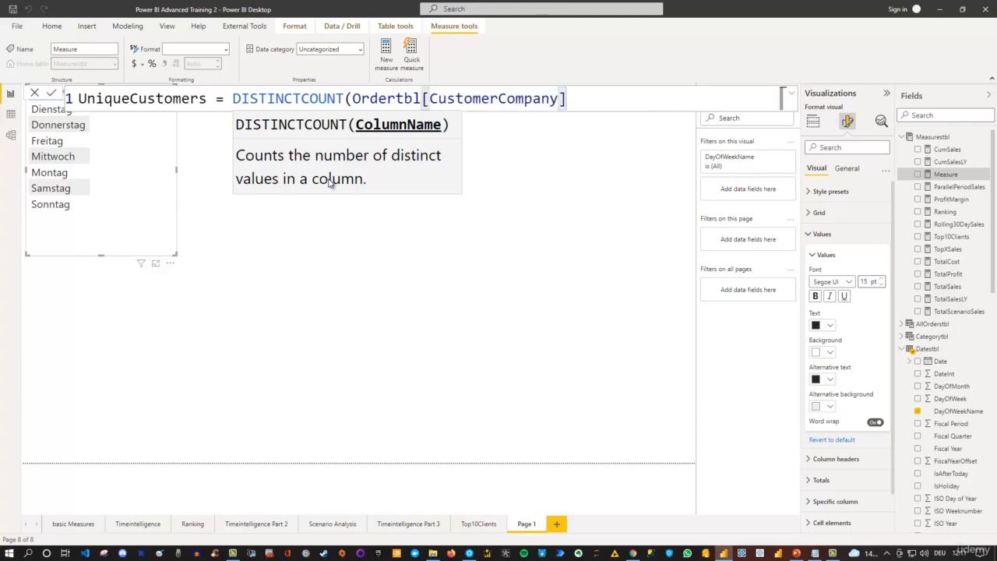
type(")")
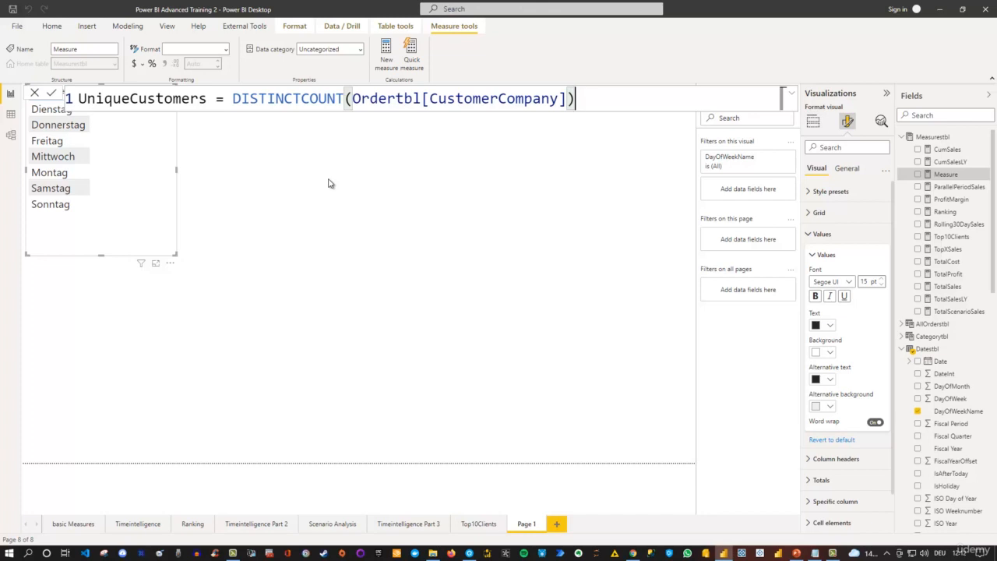
key("Return")
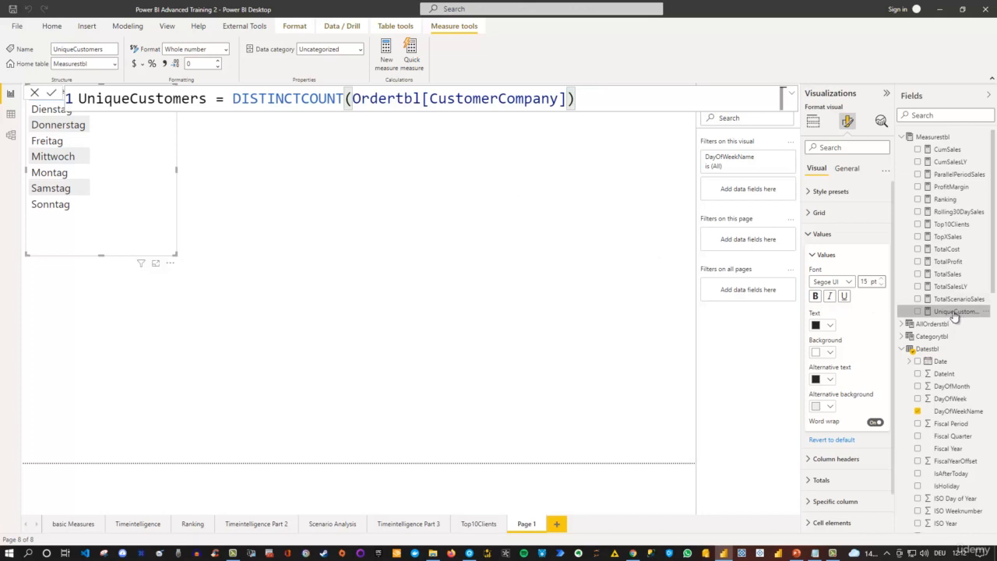
Add a card showing the UniqueCustomers measure, and add the same measure to the DayOfWeekName table.
left_click(575, 213)
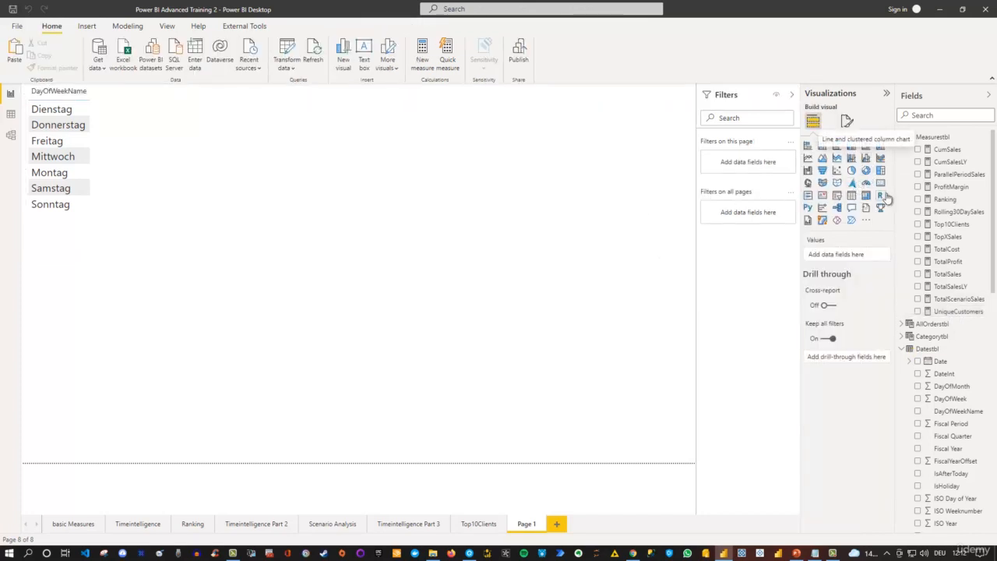
left_click(881, 184)
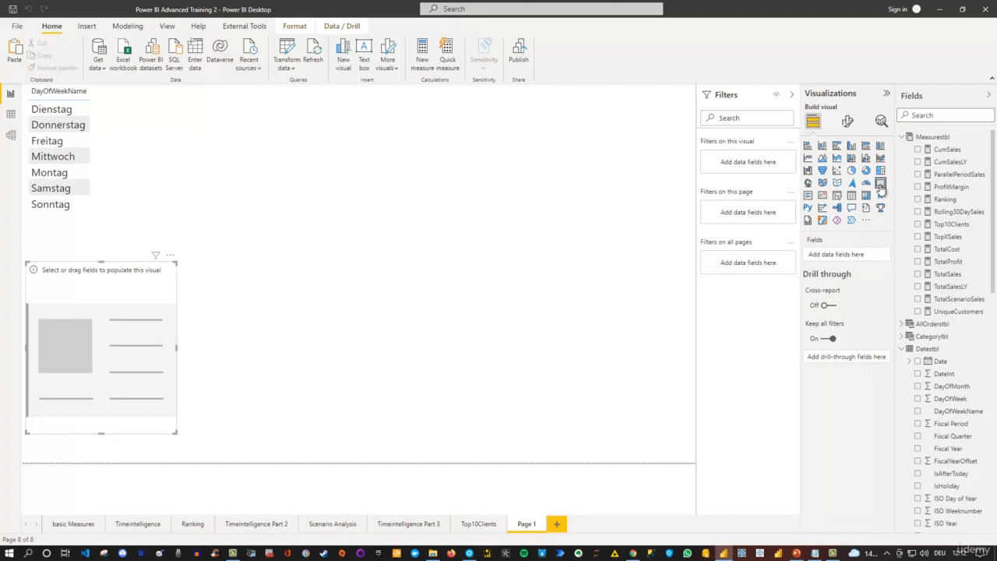
left_click(917, 311)
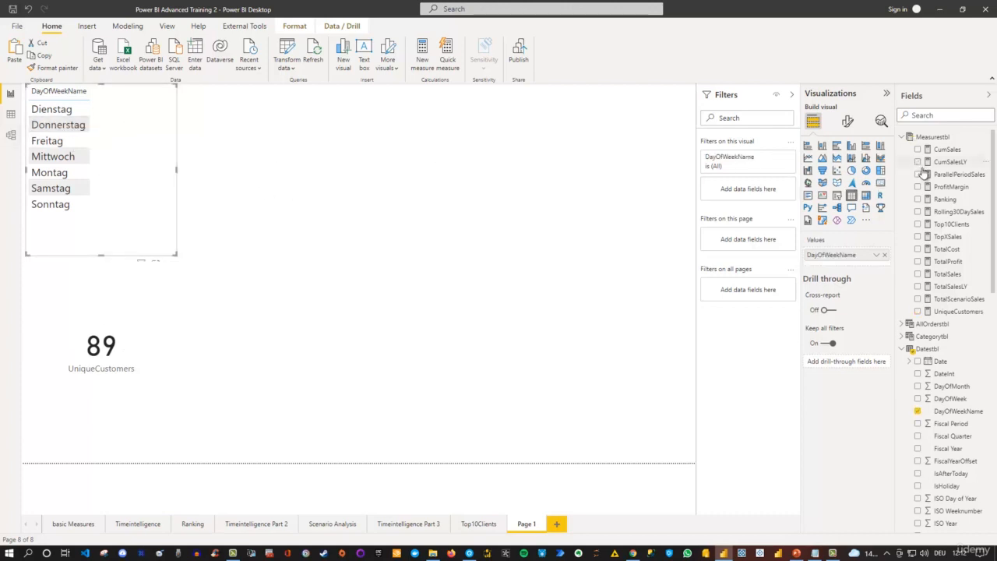
left_click(918, 312)
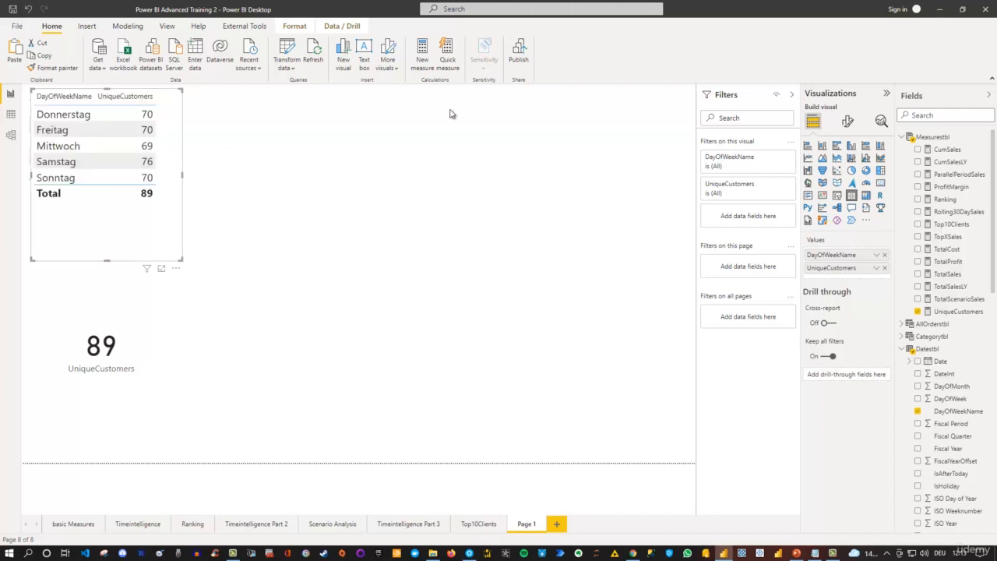
Duplicate the DayOfWeekName table beside the original and replace DayOfWeekName in the copy with Category from Ordertbl.
left_click_drag(177, 219, 501, 215)
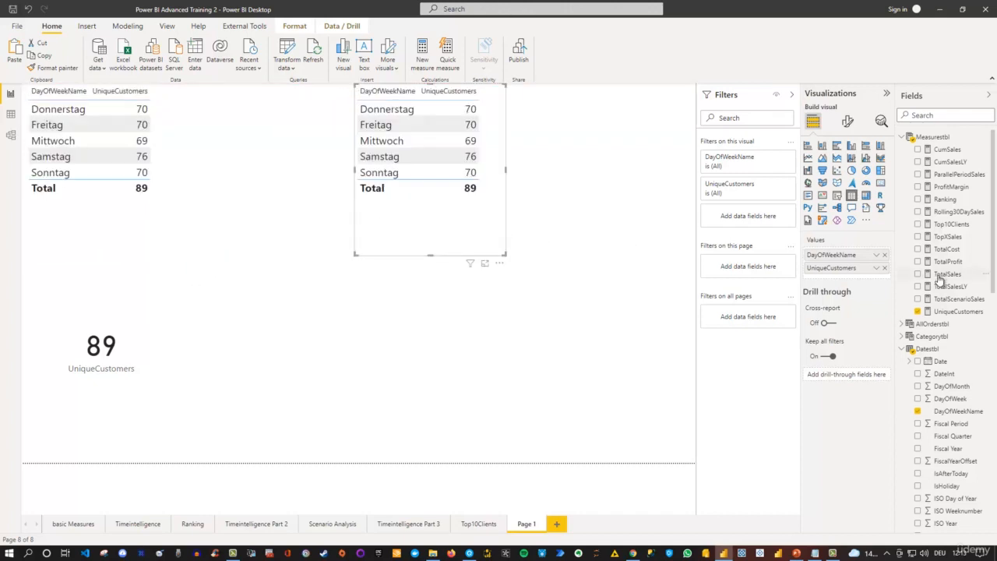
scroll(969, 352, "down", 10)
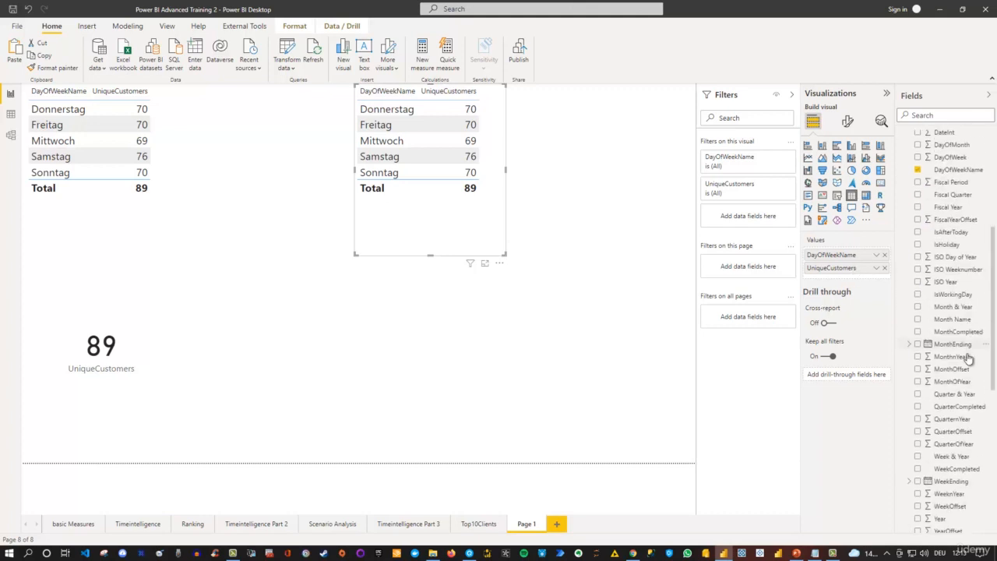
scroll(970, 358, "down", 2)
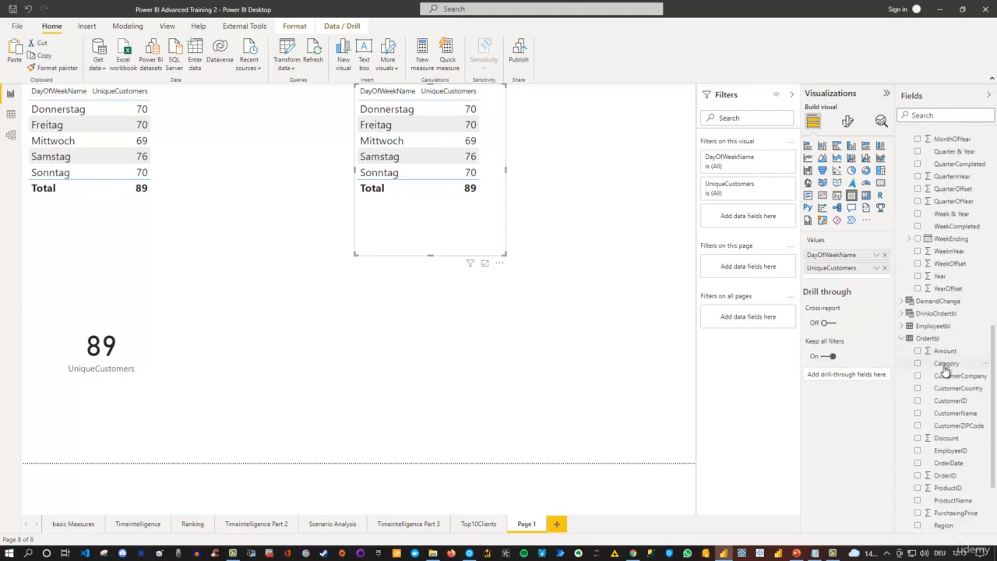
left_click_drag(947, 364, 854, 264)
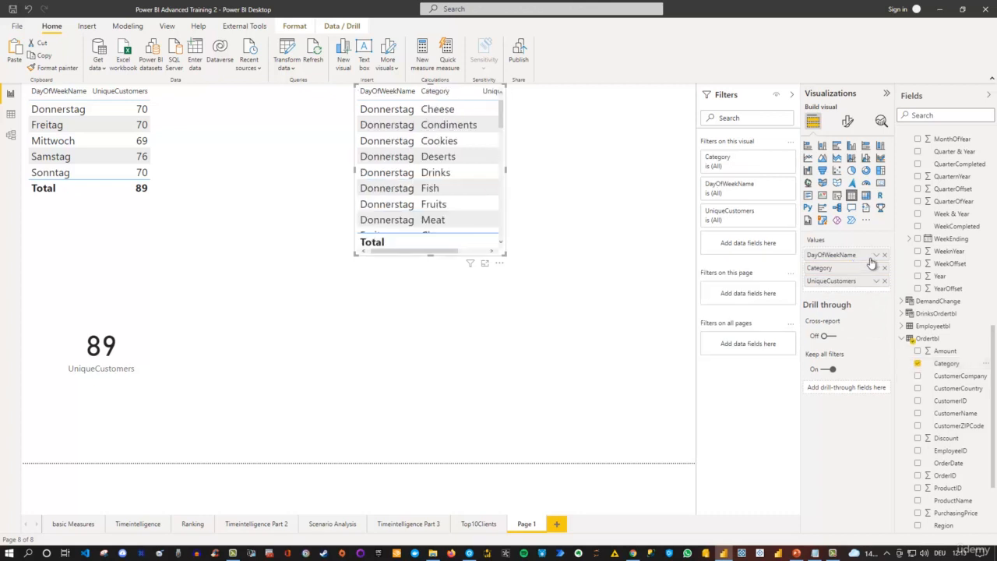
left_click(885, 257)
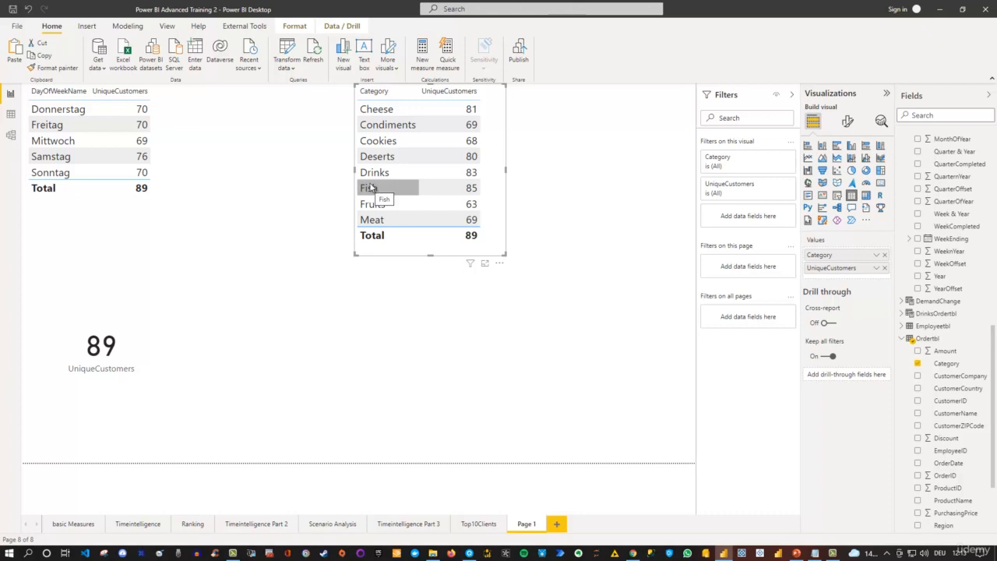
Convert the Category table into a clustered bar chart and resize it to fit the upper-right corner of the report page.
left_click(78, 216)
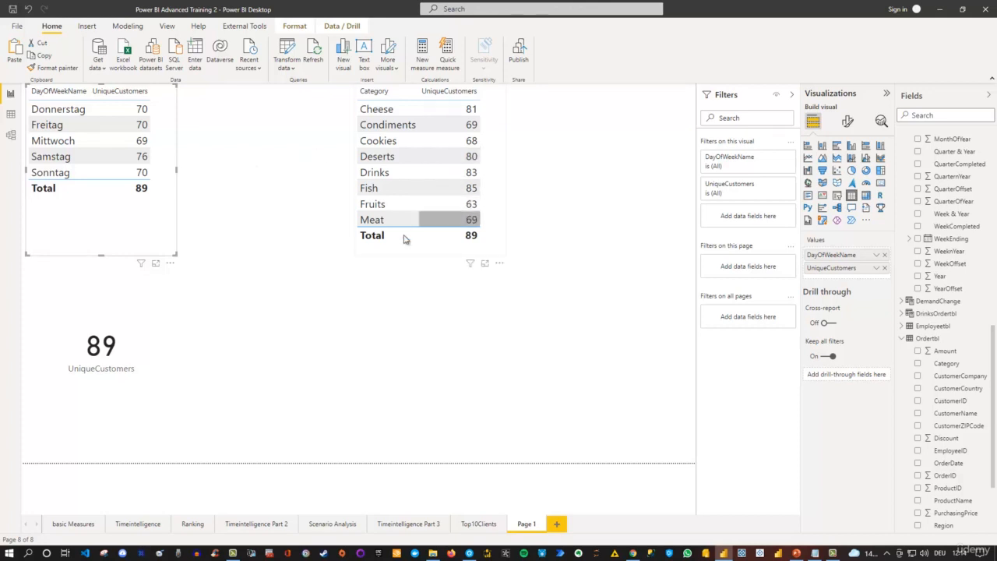
left_click(444, 211)
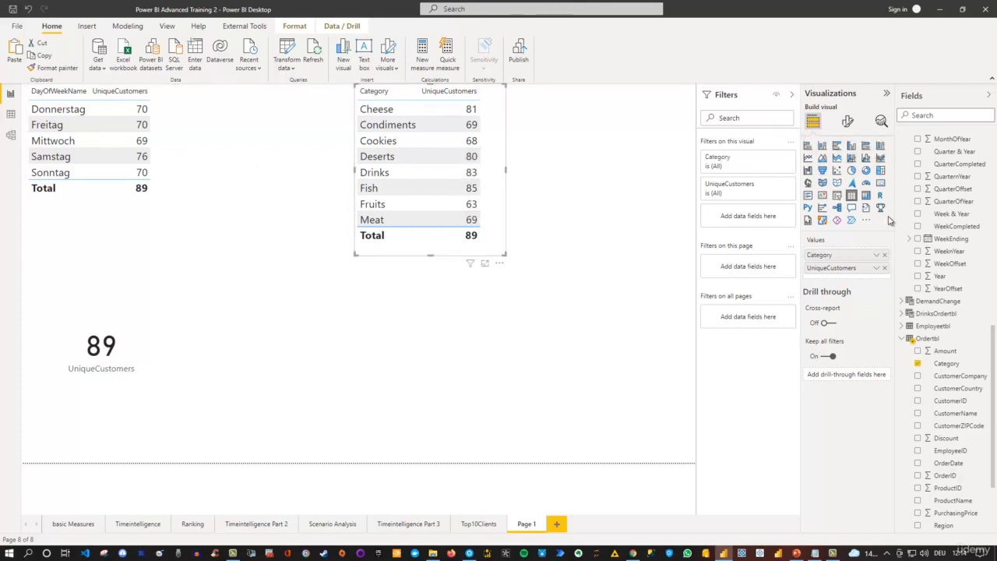
left_click(881, 170)
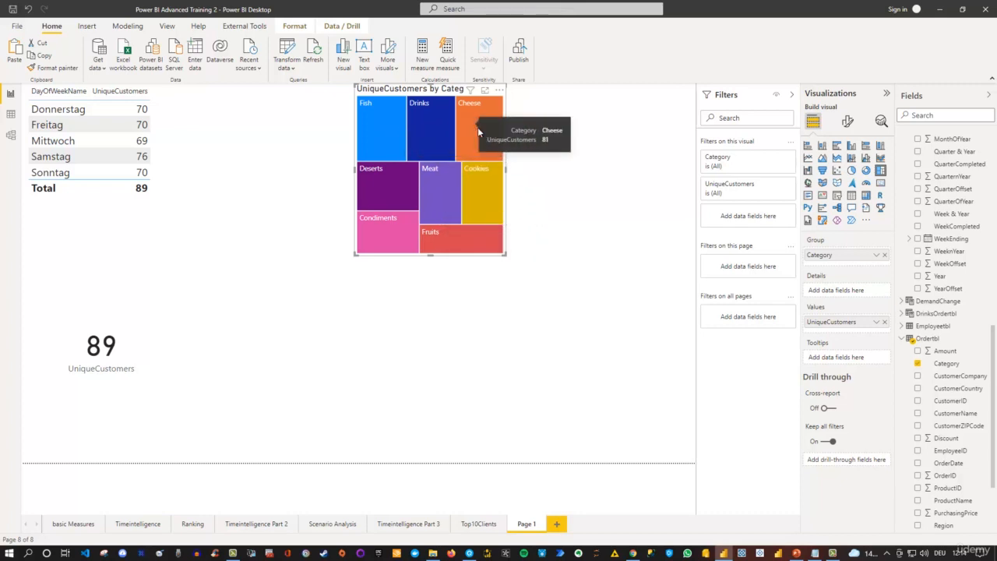
left_click(852, 147)
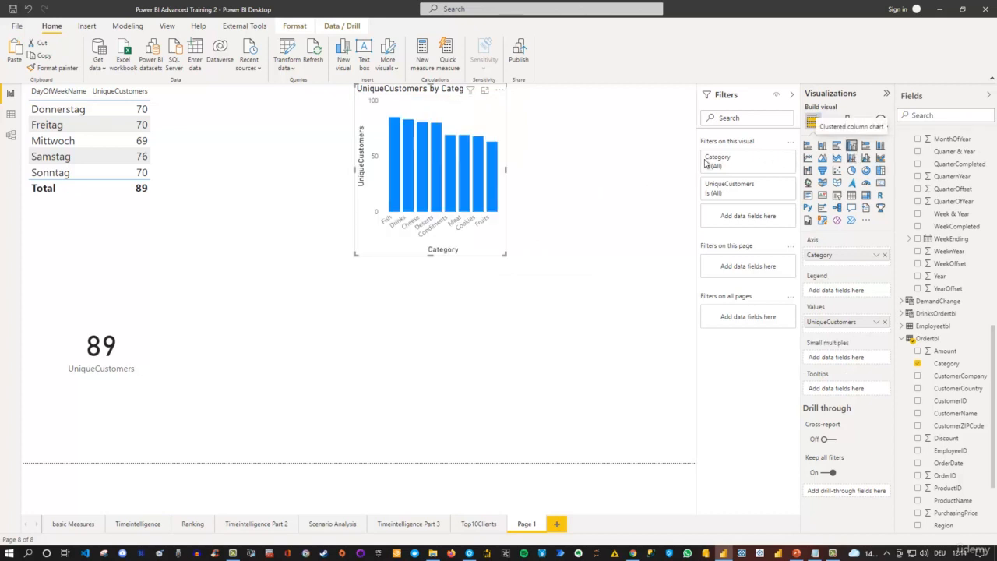
left_click(838, 148)
left_click_drag(506, 254, 687, 339)
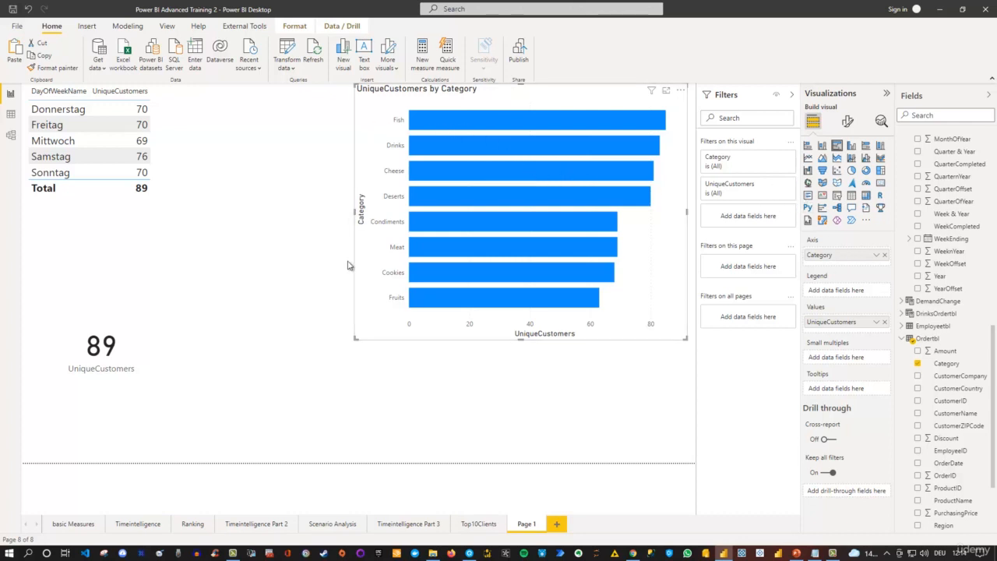
left_click_drag(354, 337, 489, 259)
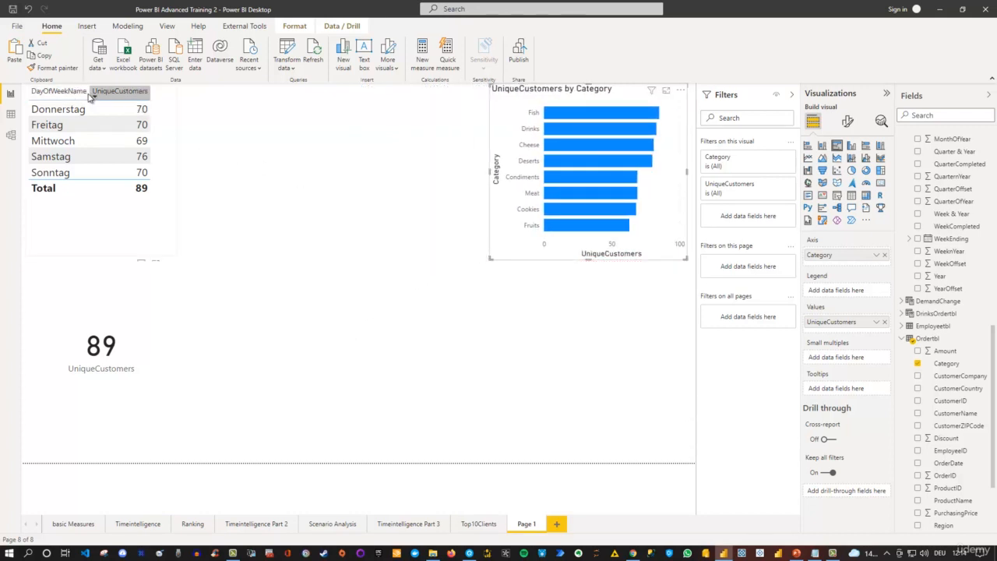
Show the data of Datestbl in the Data view, with its DayOfWeek and DayOfWeekName columns in sight.
left_click(153, 222)
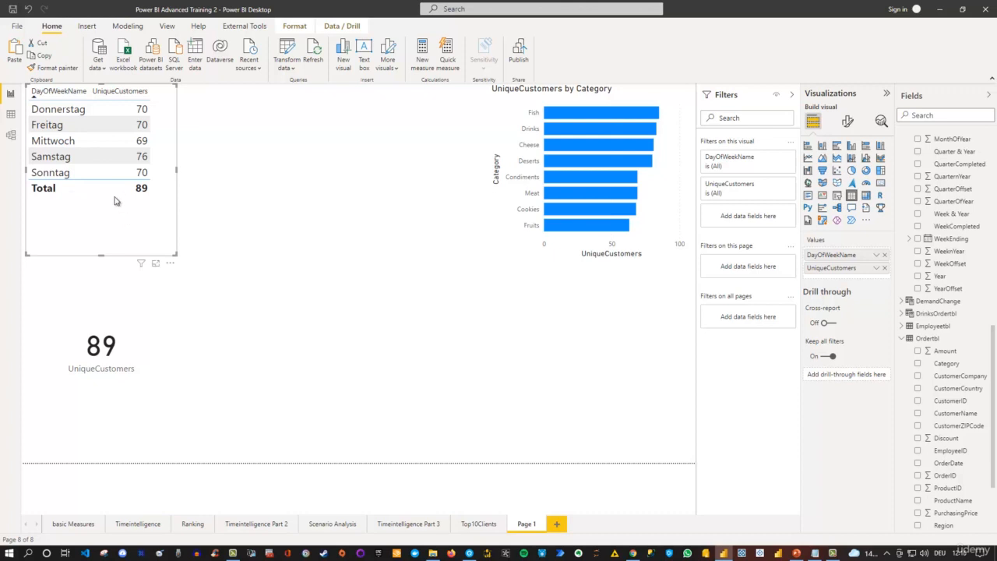
left_click(11, 115)
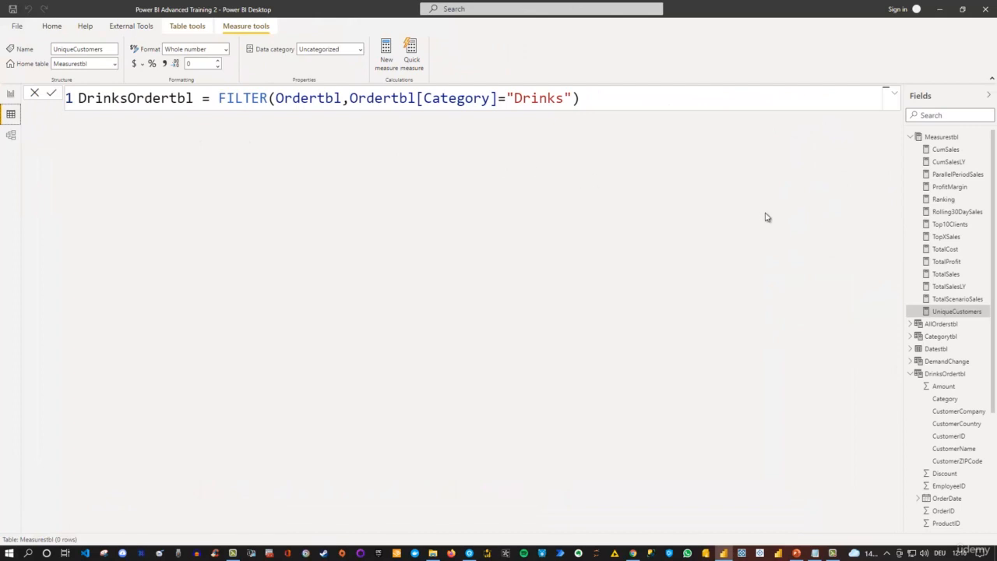
left_click(909, 375)
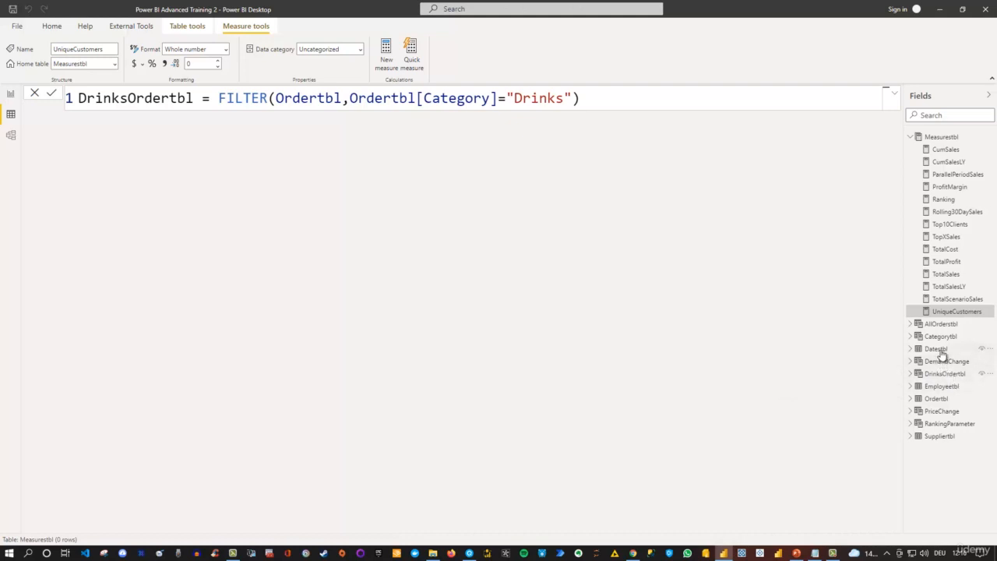
left_click(938, 349)
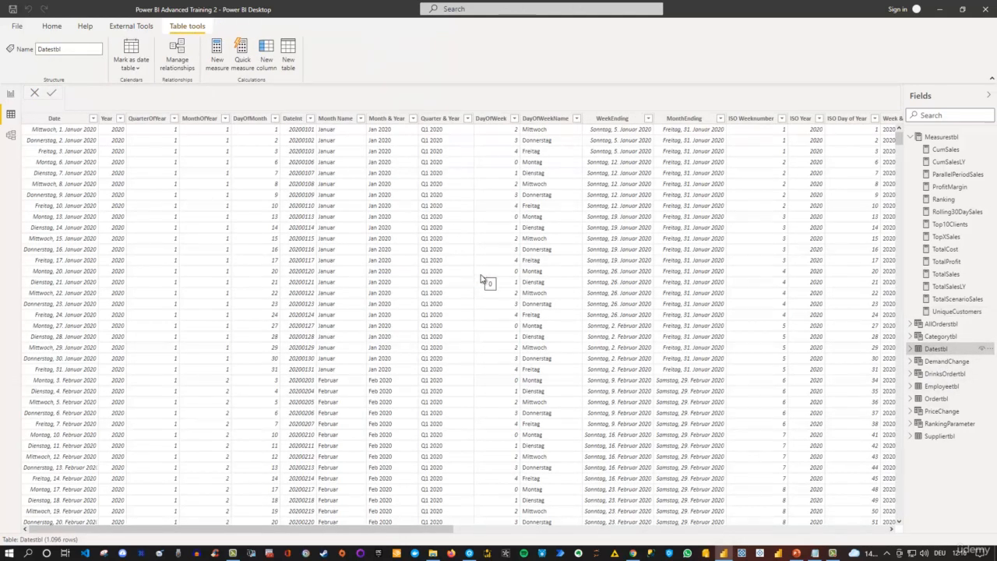
left_click_drag(382, 533, 551, 547)
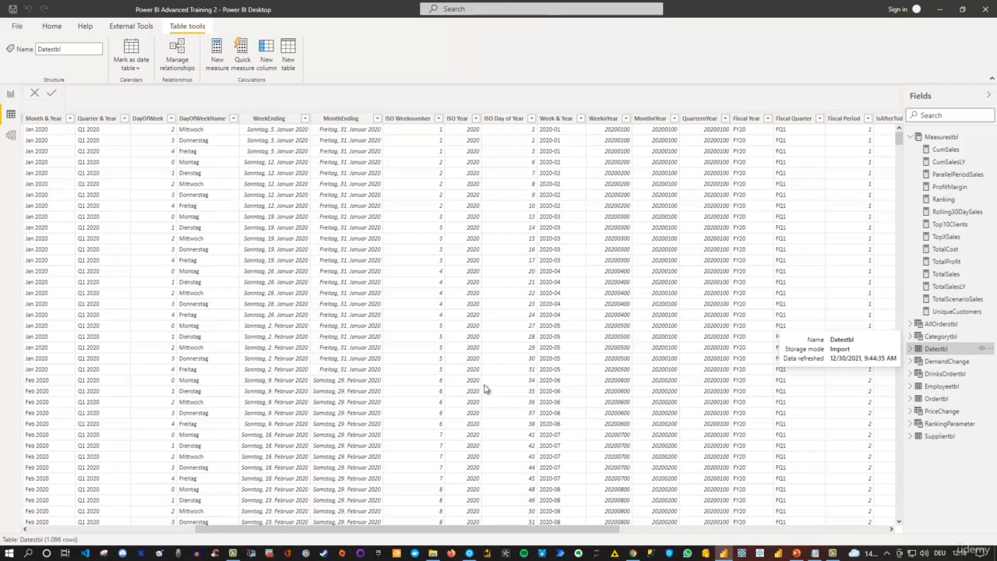
Sort the DayOfWeekName column of Datestbl by DayOfWeek and return to the report view.
left_click(203, 121)
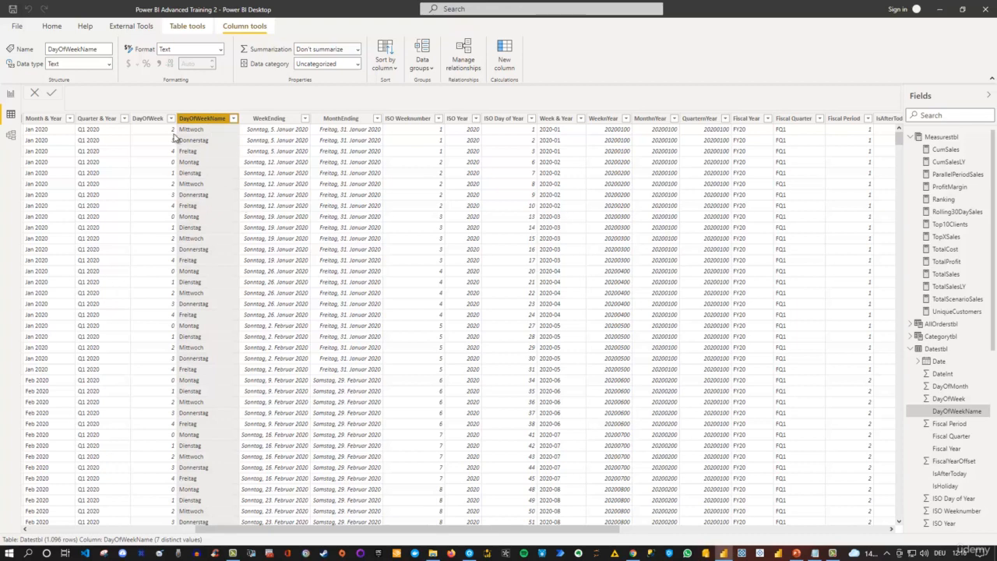
left_click(148, 121)
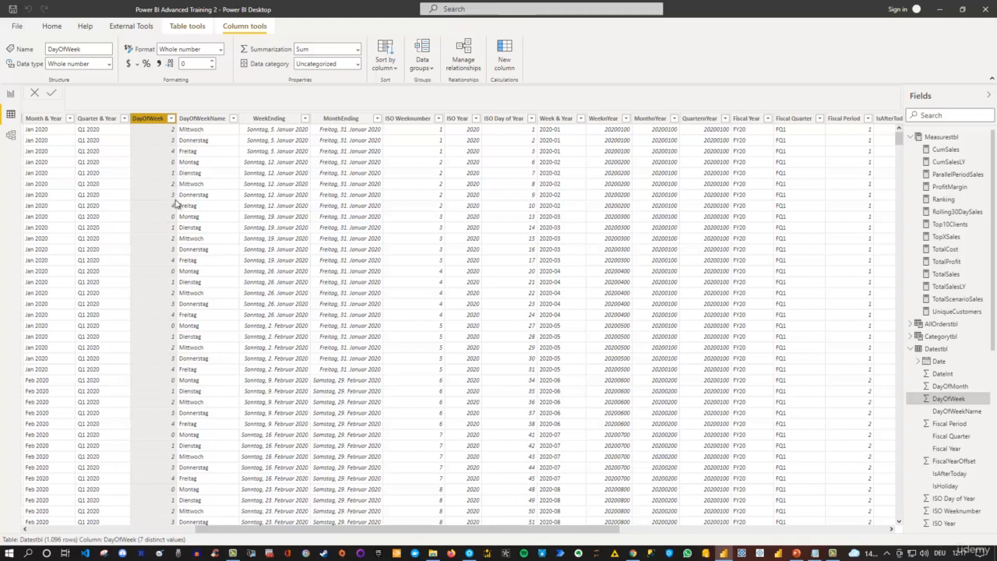
left_click(199, 121)
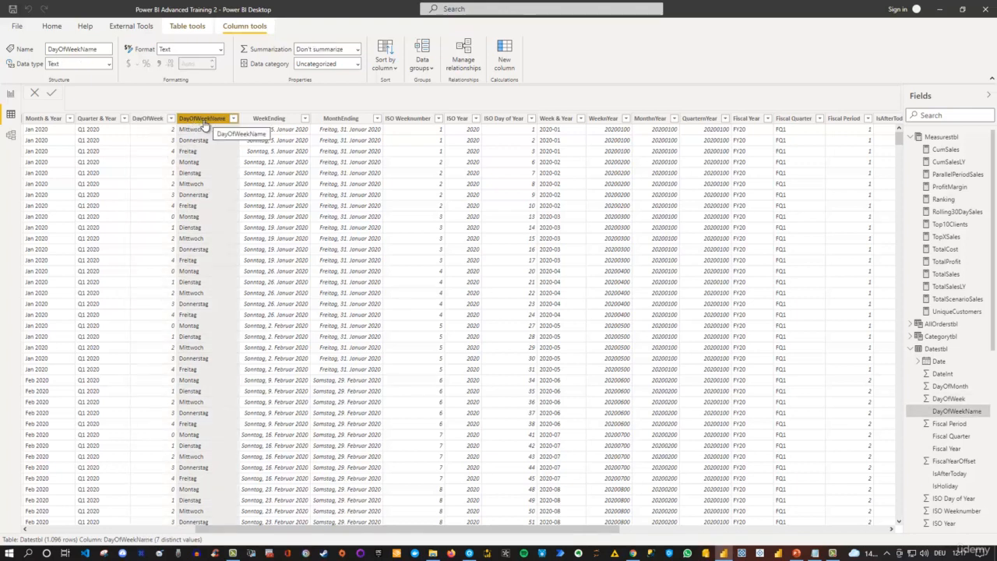
left_click(393, 69)
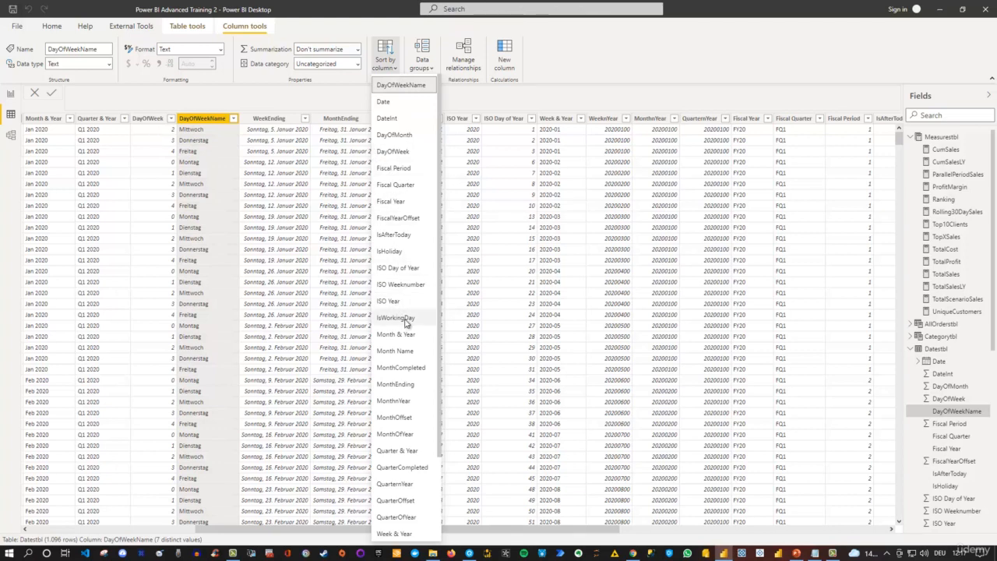
left_click(394, 152)
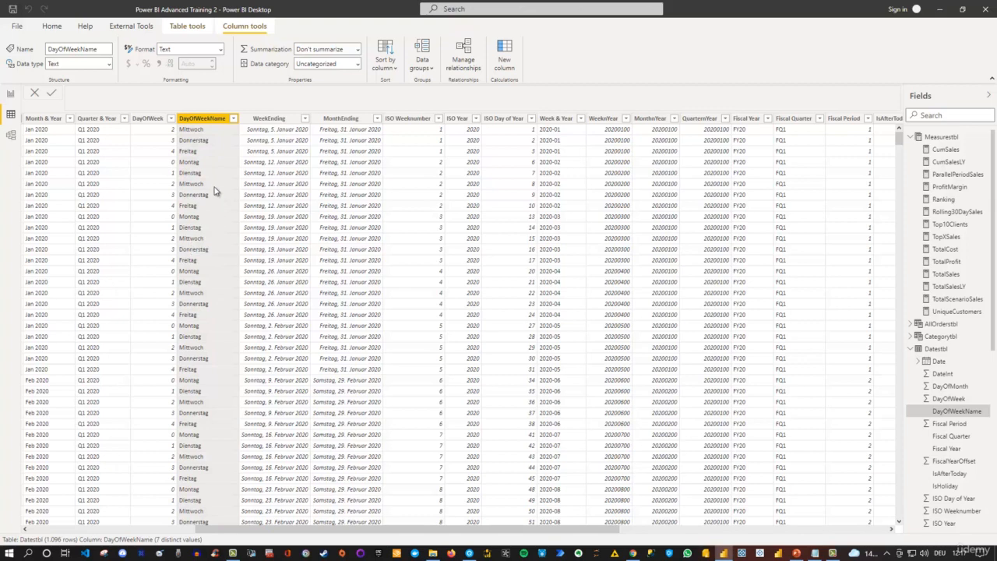
left_click(12, 97)
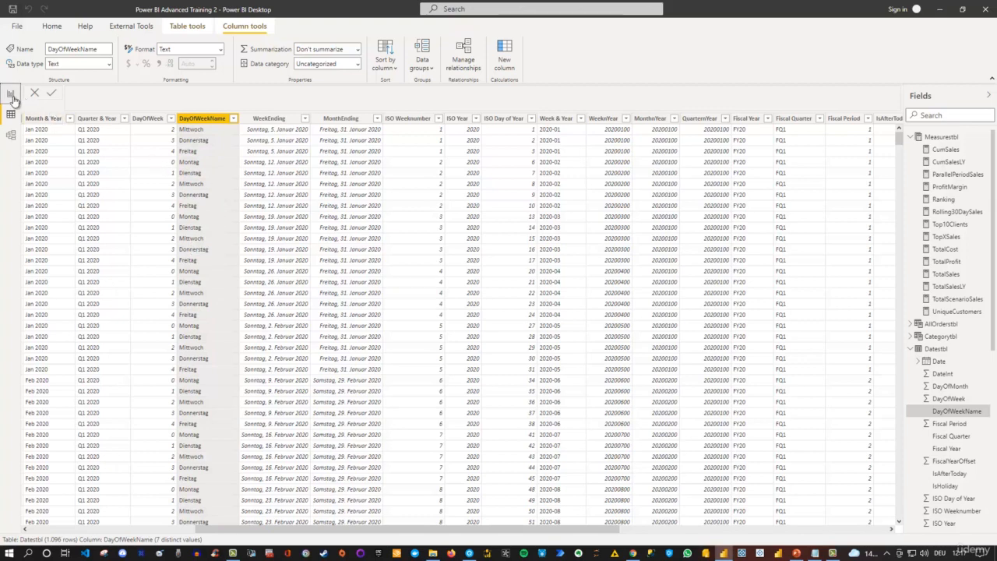